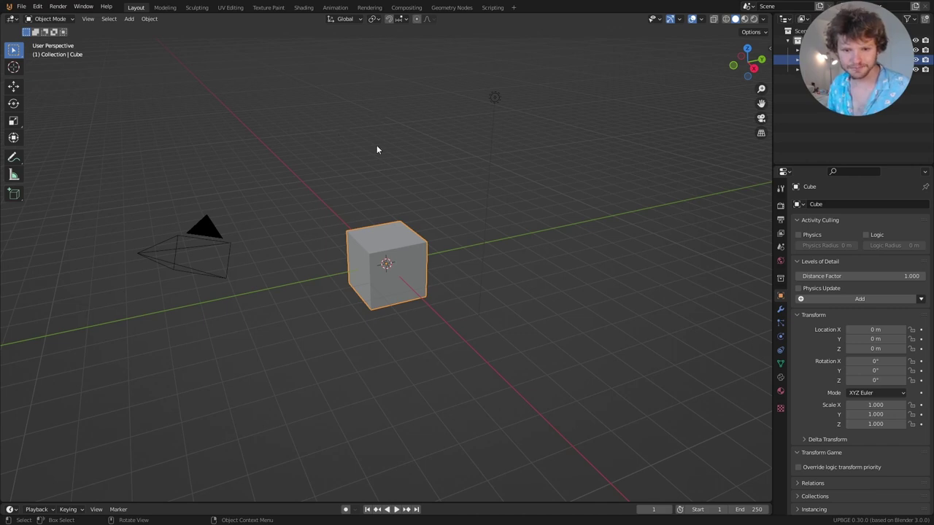
# Step: Delete the default cube, camera and light from the scene
pyautogui.press('a')
pyautogui.press('x')
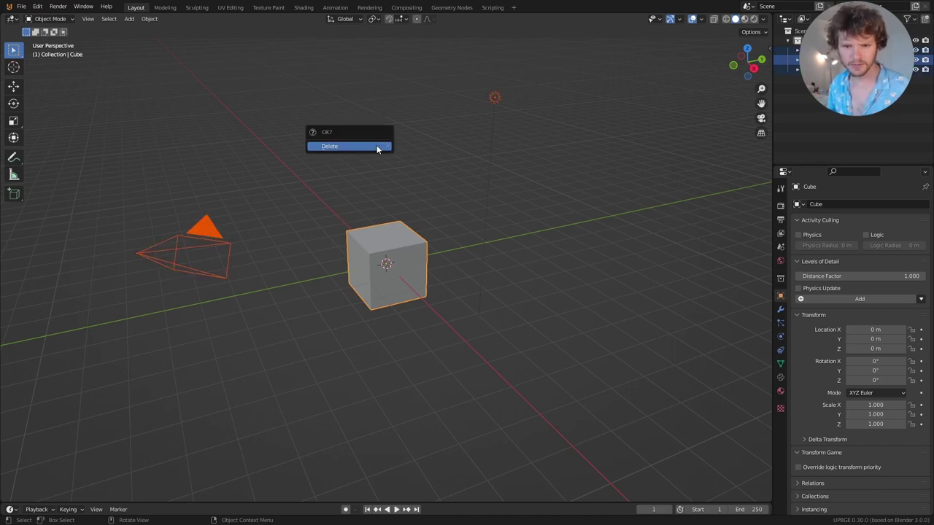
pyautogui.click(378, 147)
# Step: Switch to Top view and bring up the Add > Mesh options
pyautogui.click(746, 48)
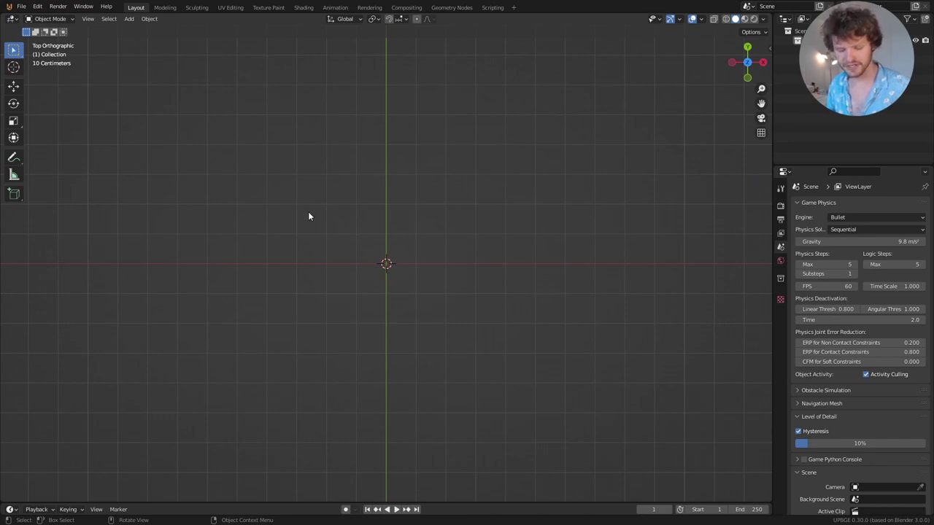
pyautogui.hotkey('shift', 'a')
pyautogui.moveTo(321, 153)
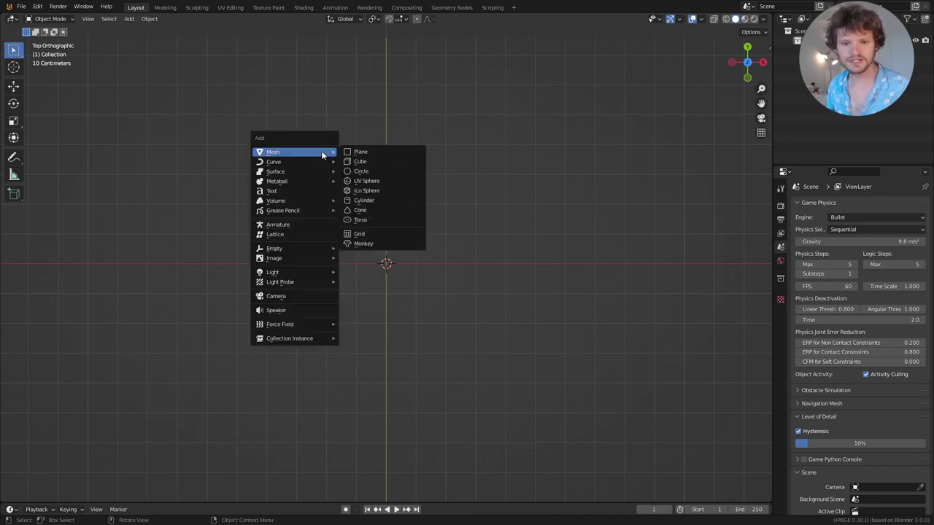
# Step: Add a cube and scale it to 0.152 along X to form a thin paddle
pyautogui.click(376, 162)
pyautogui.press('s')
pyautogui.press('x')
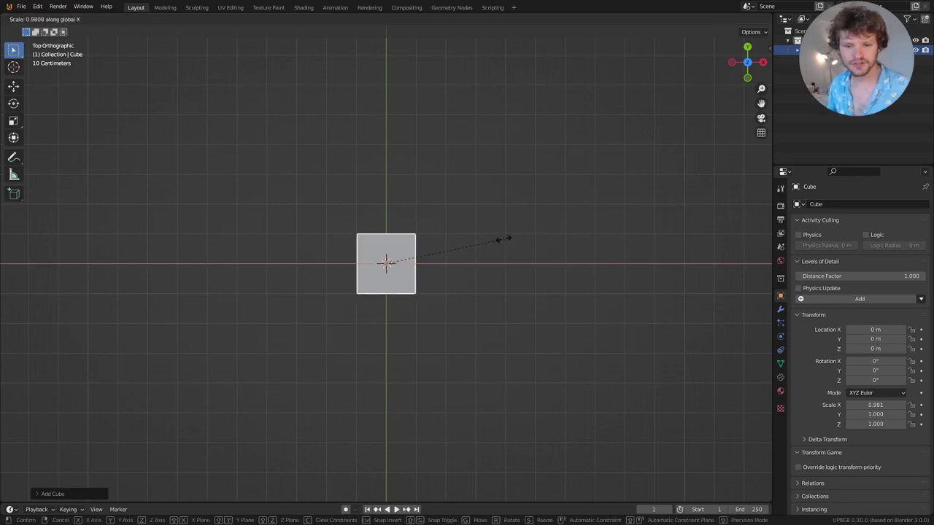
pyautogui.click(402, 254)
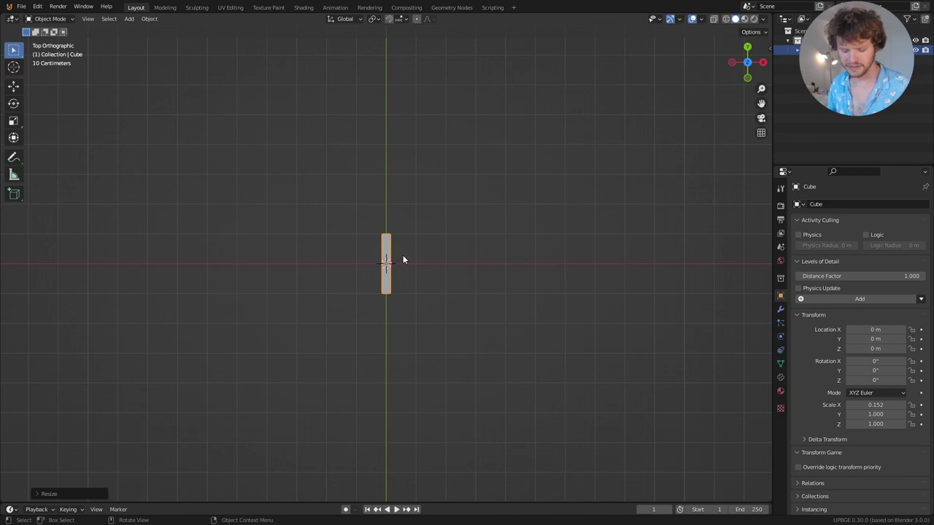
# Step: Rename the cube to 'player' and show its transform values in the sidebar
pyautogui.click(795, 50)
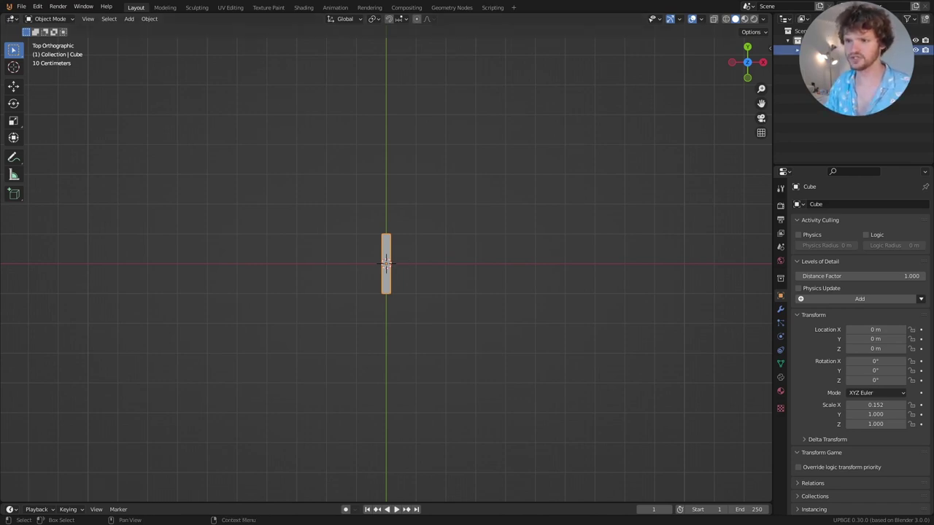
pyautogui.press('Return')
pyautogui.press('n')
pyautogui.click(715, 69)
# Step: Set the player paddle's X location to -7 m, after first trying -10
pyautogui.press('BackSpace')
pyautogui.write('-10')
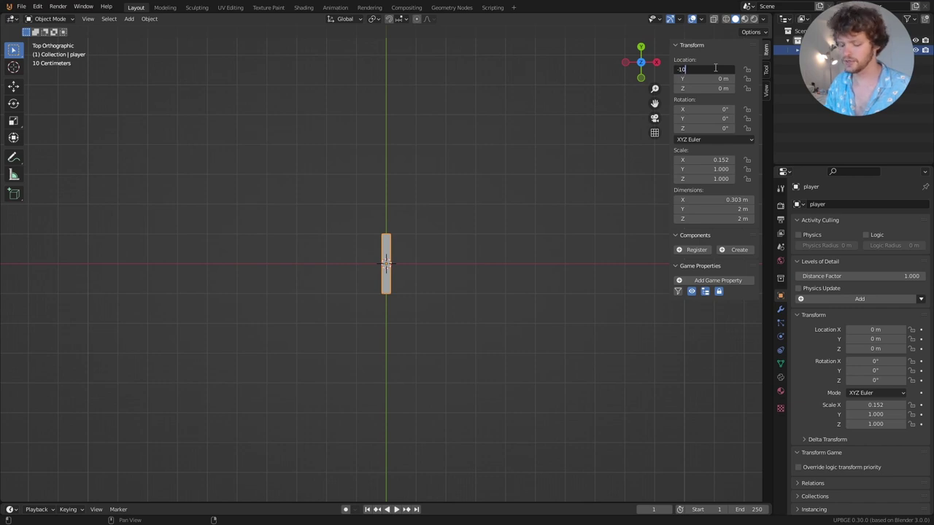
pyautogui.press('Return')
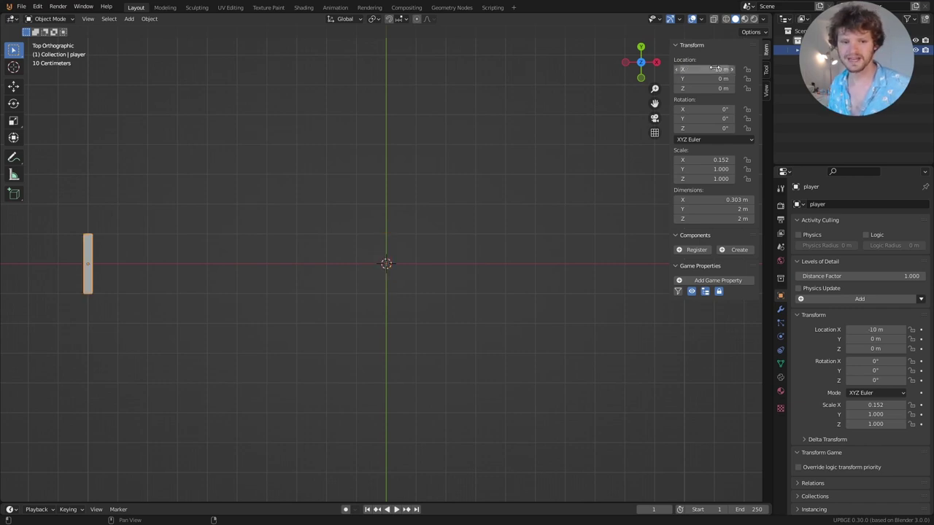
pyautogui.click(715, 68)
pyautogui.write('-7')
pyautogui.press('Return')
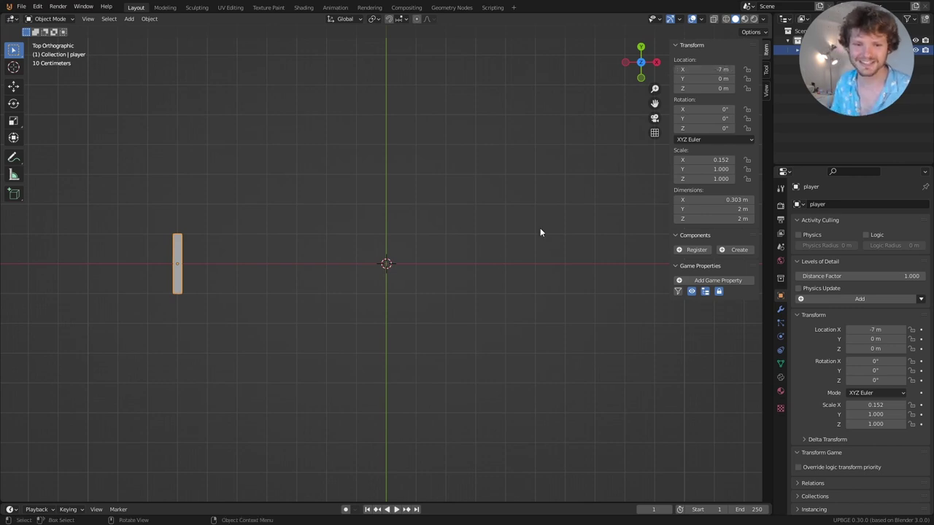
pyautogui.moveTo(187, 197); pyautogui.dragTo(366, 192)
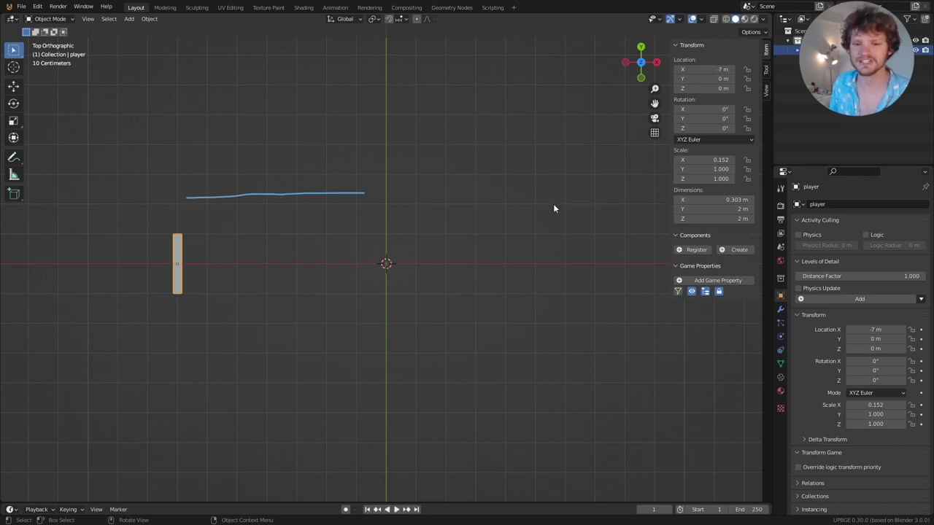
pyautogui.moveTo(371, 183); pyautogui.dragTo(166, 209, button='right')
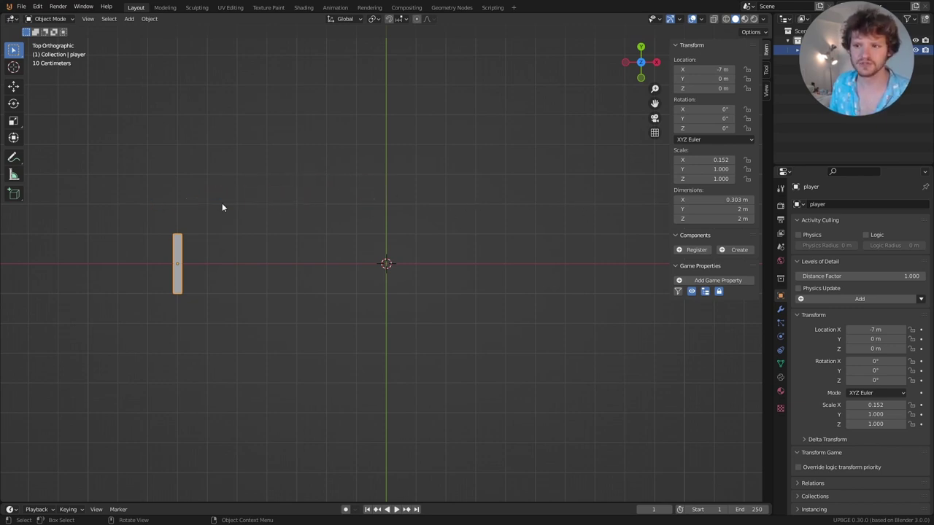
# Step: Duplicate the paddle in place, name the copy 'cpu' and set its X location to 7 m
pyautogui.hotkey('shift', 'd')
pyautogui.rightClick(375, 184)
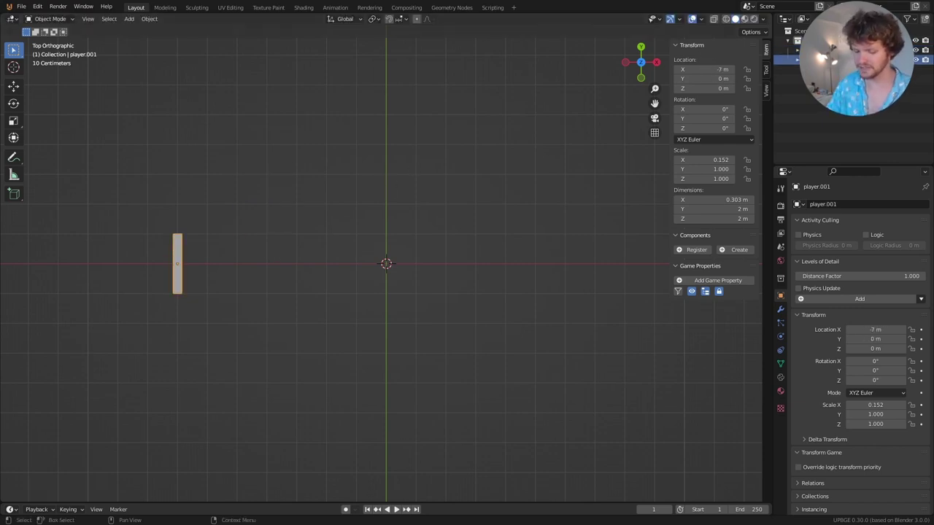
pyautogui.press('Return')
pyautogui.click(706, 70)
pyautogui.write('7')
pyautogui.press('Return')
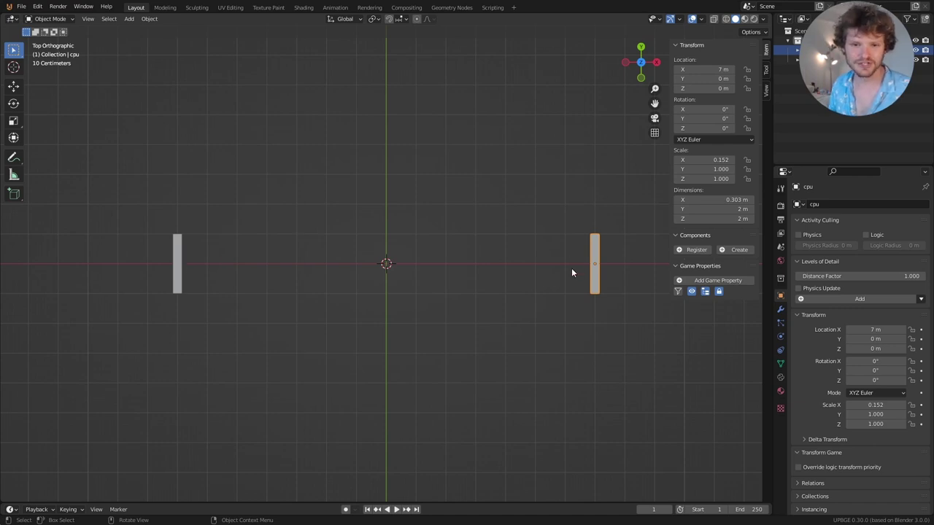
pyautogui.hotkey('shift', 'a')
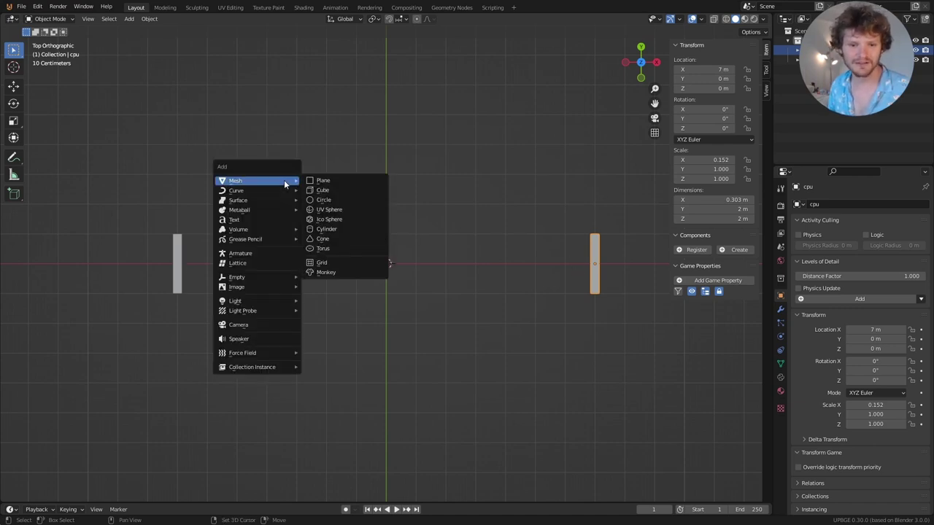
# Step: Add a UV sphere at the origin and scale it to 0.25 as the ball
pyautogui.click(337, 212)
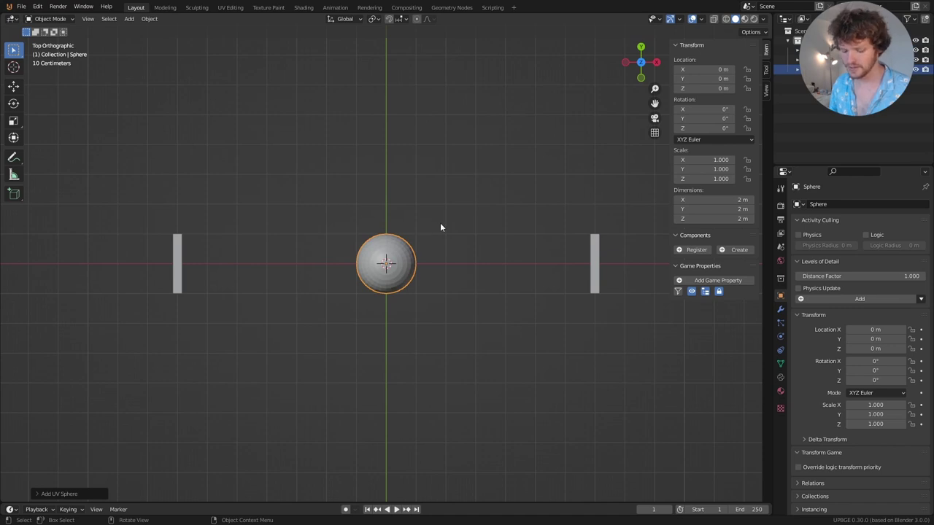
pyautogui.write('s.2')
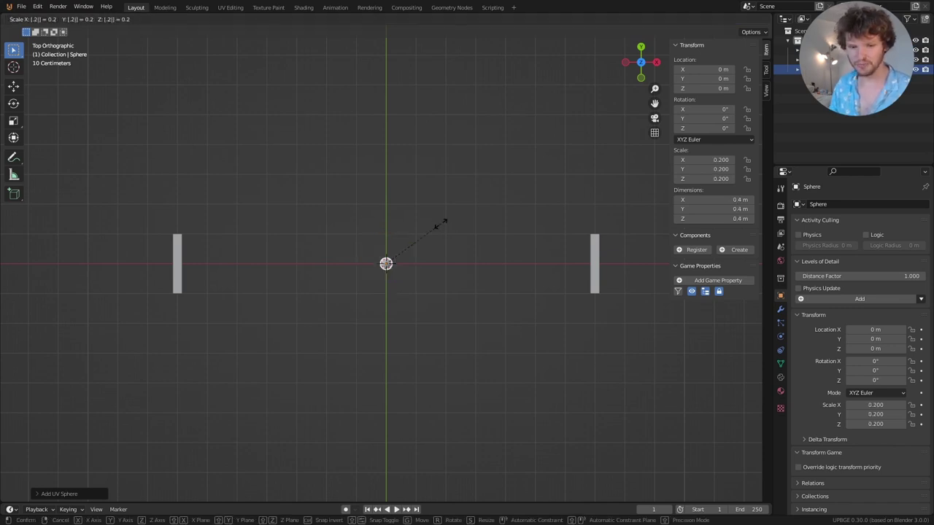
pyautogui.press('Return')
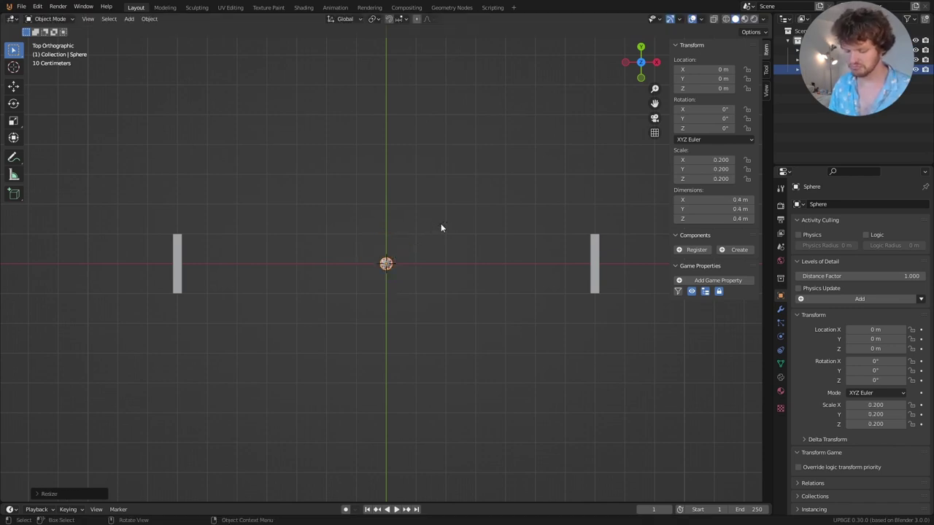
pyautogui.hotkey('ctrl', 'z')
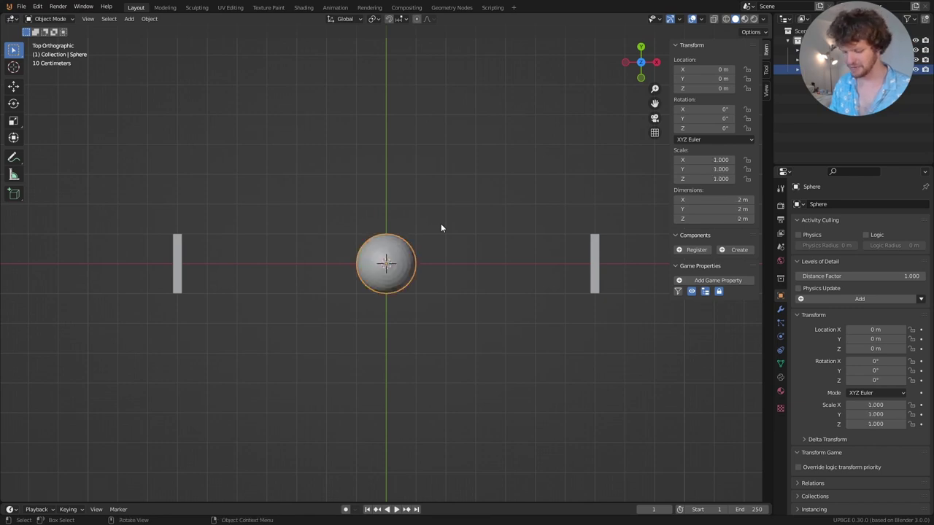
pyautogui.write('s.')
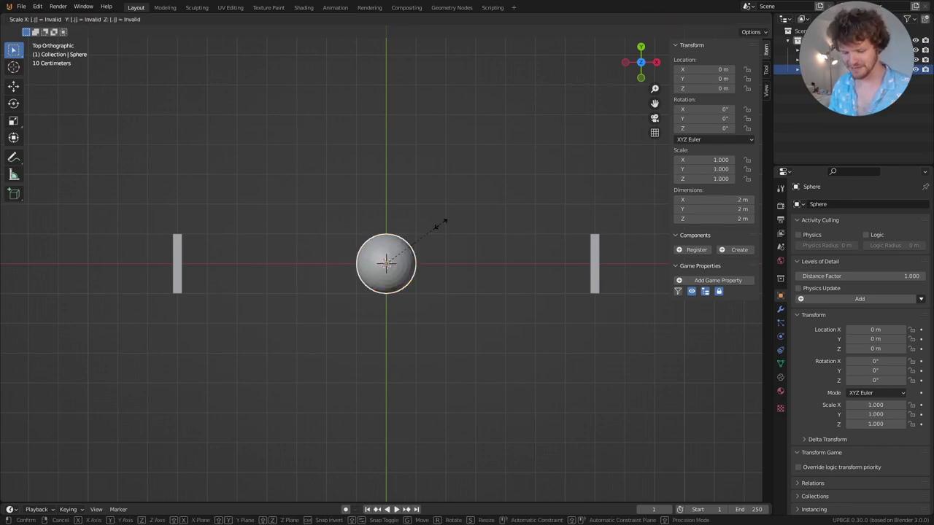
pyautogui.write('25')
pyautogui.press('Return')
pyautogui.moveTo(441, 228)
pyautogui.mouseDown(button='middle')
pyautogui.moveTo(448, 294)
pyautogui.moveTo(427, 231)
pyautogui.mouseUp(button='middle')
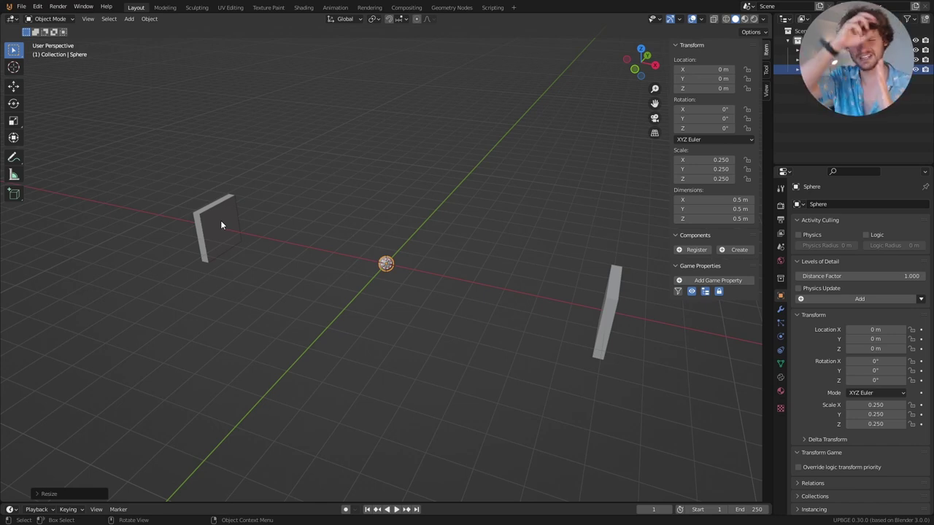
pyautogui.click(641, 48)
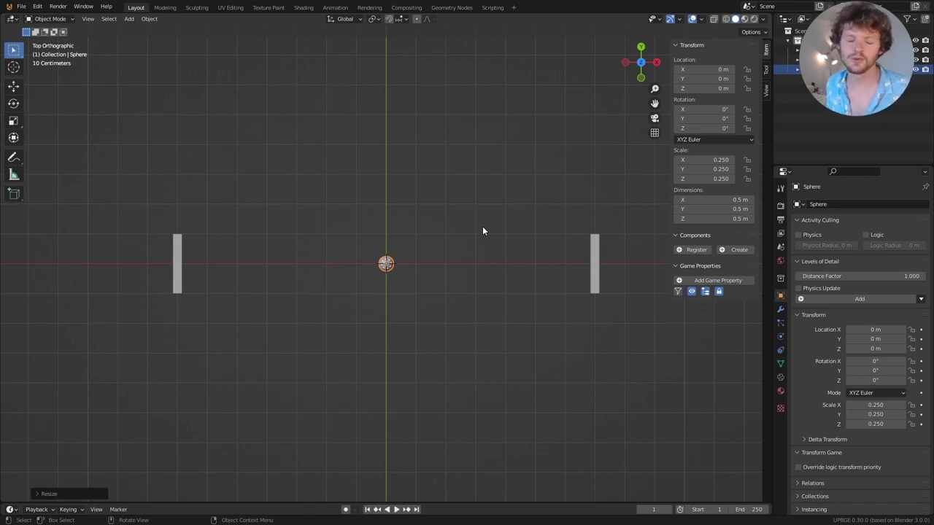
pyautogui.hotkey('shift', 'a')
# Step: Add a new cube, enlarge it and switch the viewport to wireframe shading
pyautogui.moveTo(361, 188)
pyautogui.click(424, 198)
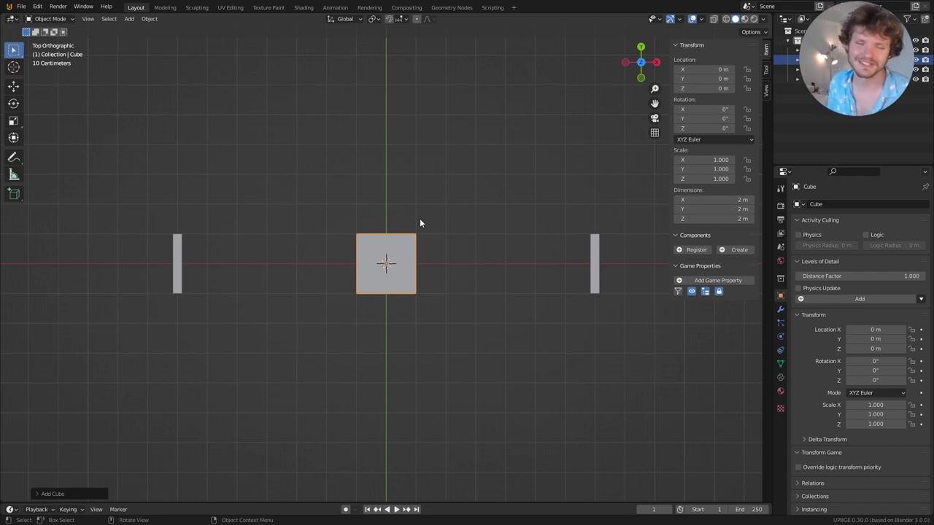
pyautogui.press('s')
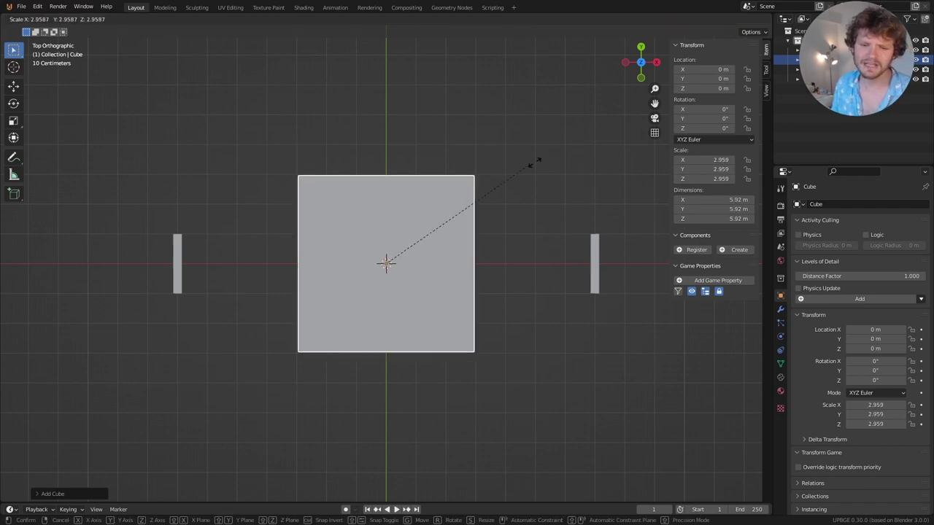
pyautogui.click(582, 150)
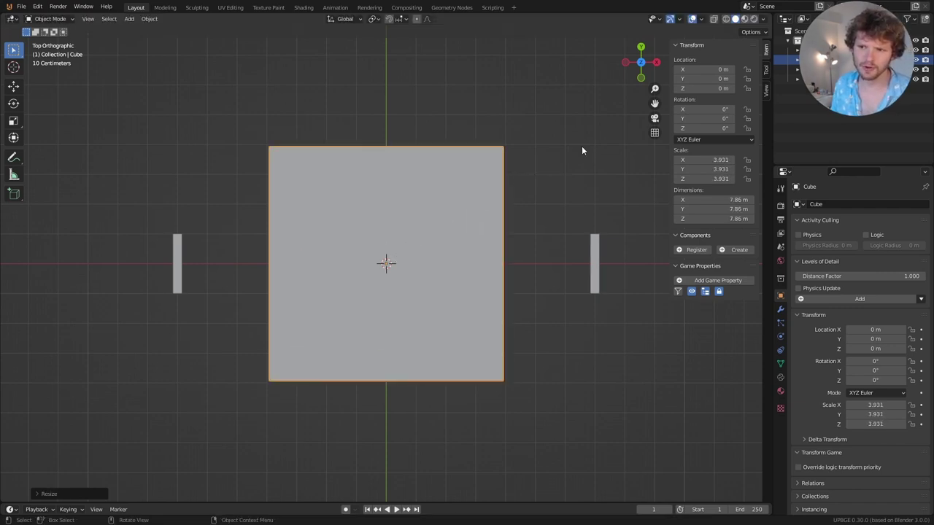
pyautogui.click(727, 19)
# Step: Scale the cube uniformly to 4.789, then stretch it along X to 16.6 m wide
pyautogui.press('s')
pyautogui.click(526, 173)
pyautogui.press('s')
pyautogui.press('x')
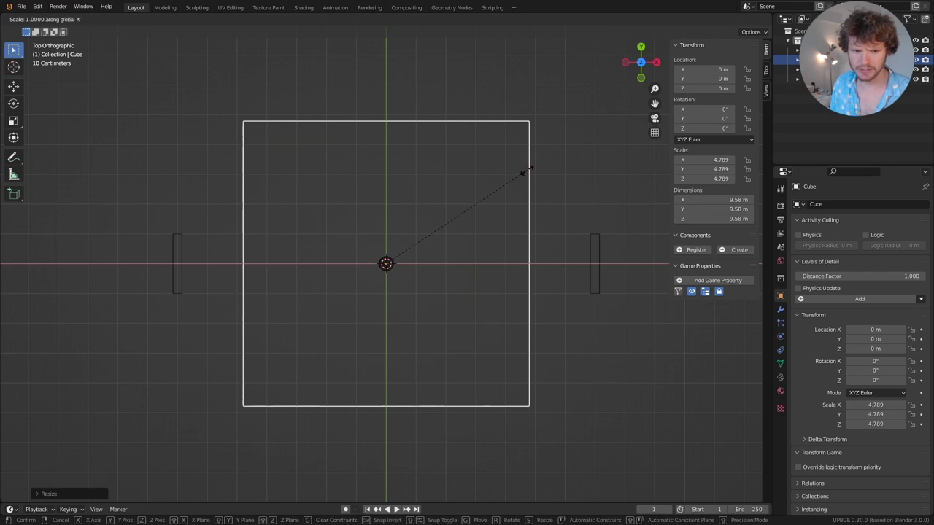
pyautogui.click(659, 175)
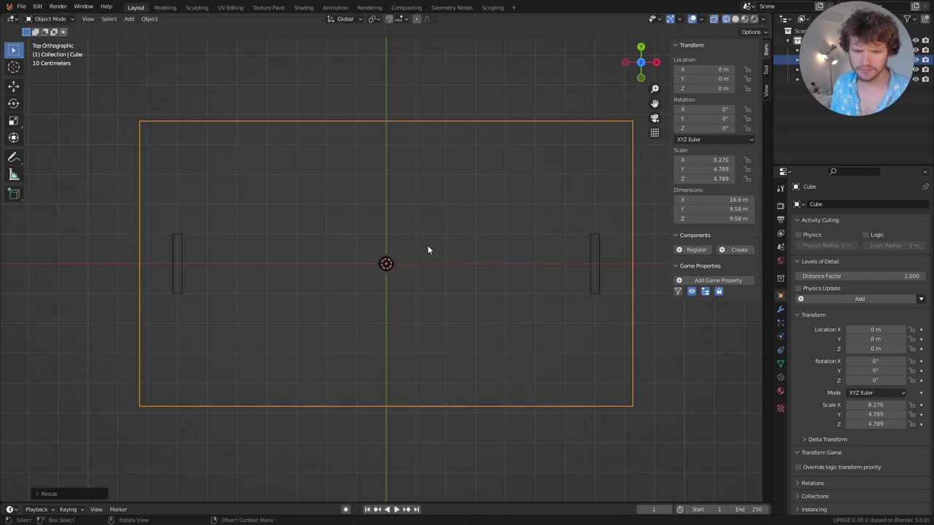
pyautogui.press('Tab')
# Step: In Edit Mode, delete all the box's faces except the two long side walls
pyautogui.moveTo(408, 258); pyautogui.dragTo(412, 200, button='middle')
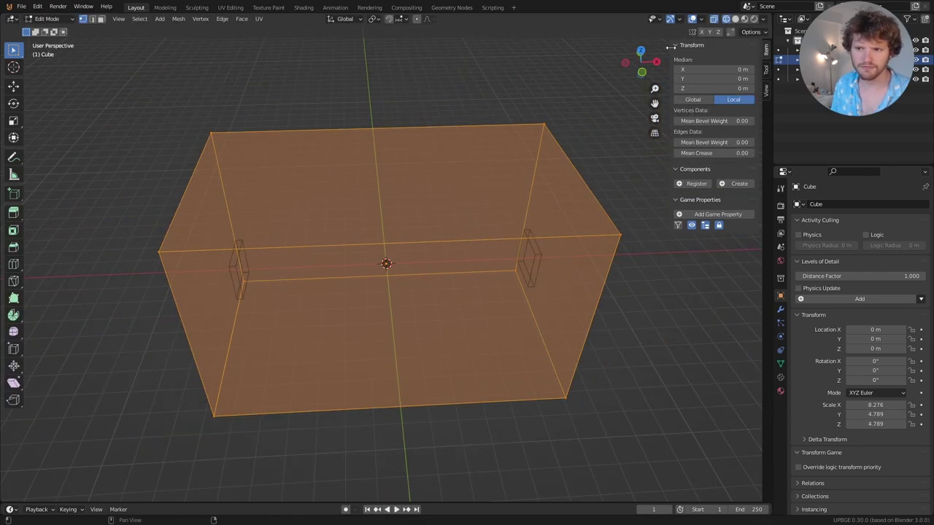
pyautogui.click(714, 18)
pyautogui.click(290, 228)
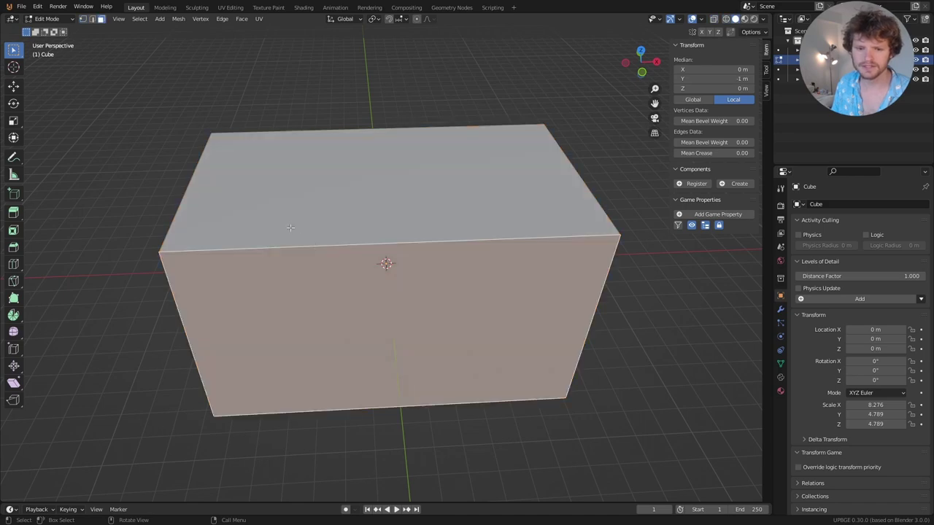
pyautogui.hotkey('alt', 'a')
pyautogui.press('a')
pyautogui.moveTo(290, 227); pyautogui.dragTo(291, 216, button='middle')
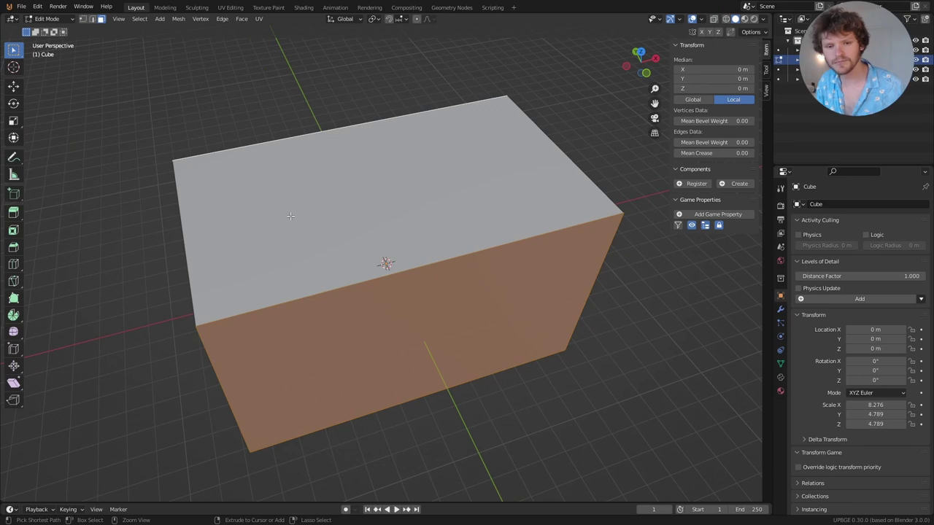
pyautogui.press('a')
pyautogui.press('x')
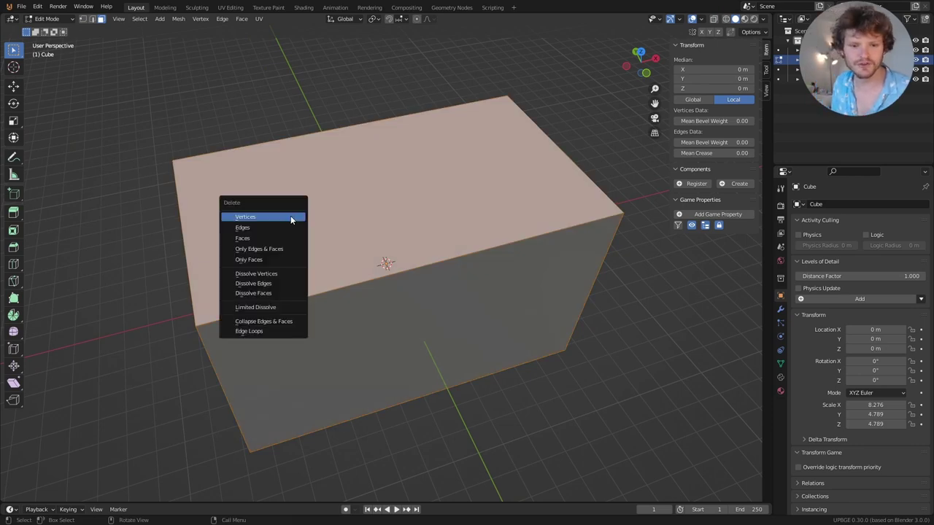
pyautogui.click(242, 238)
# Step: Extrude both wall planes along their normals to thicken them into slabs
pyautogui.hotkey('alt', 'z')
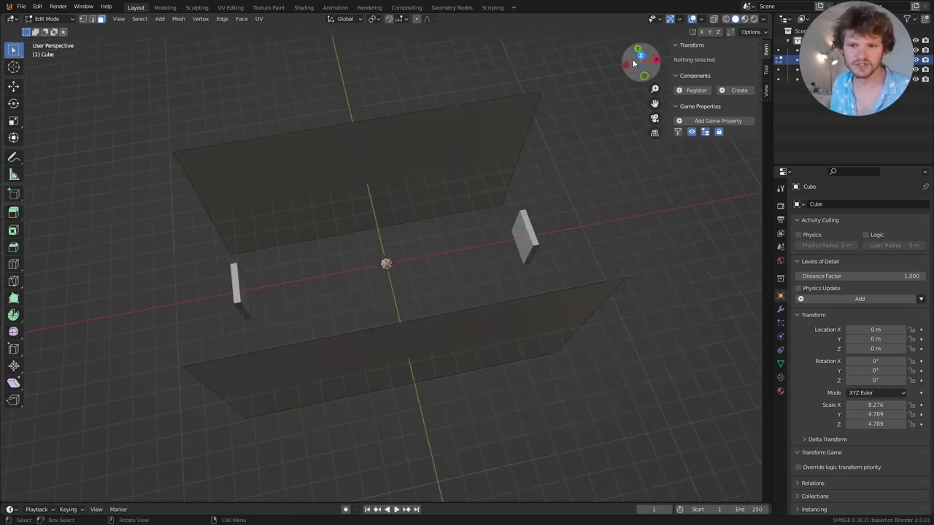
pyautogui.press('a')
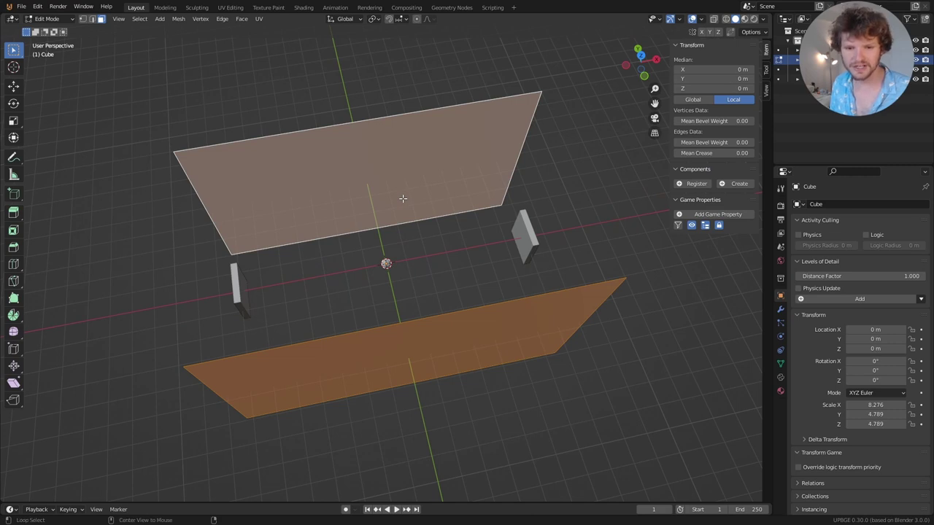
pyautogui.hotkey('alt', 'e')
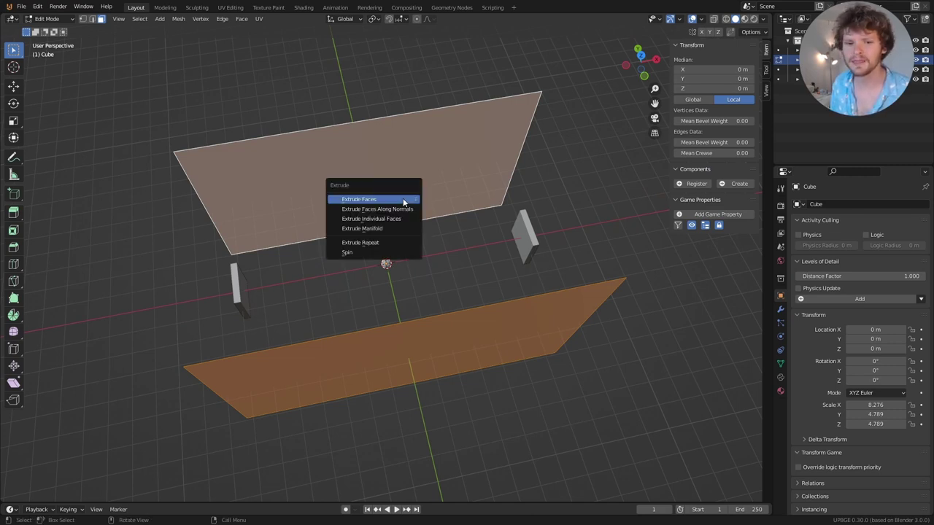
pyautogui.click(402, 210)
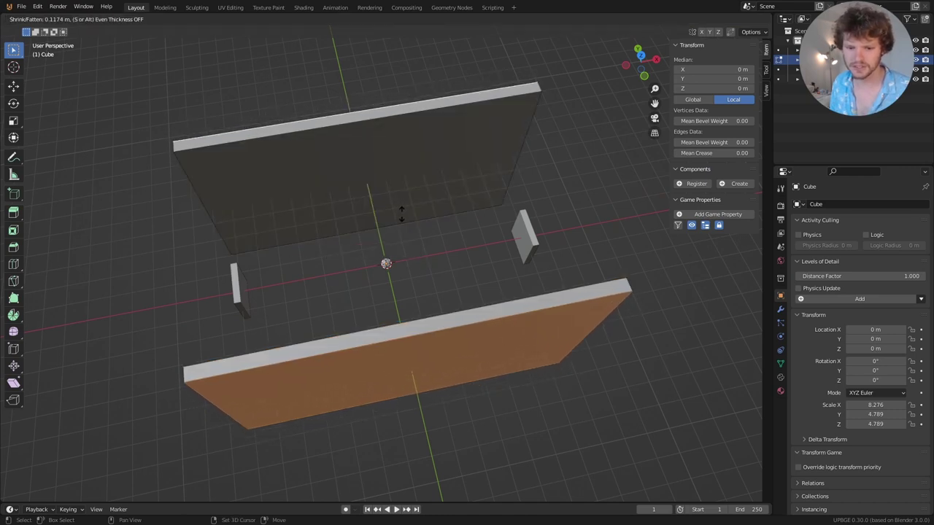
pyautogui.click(399, 217)
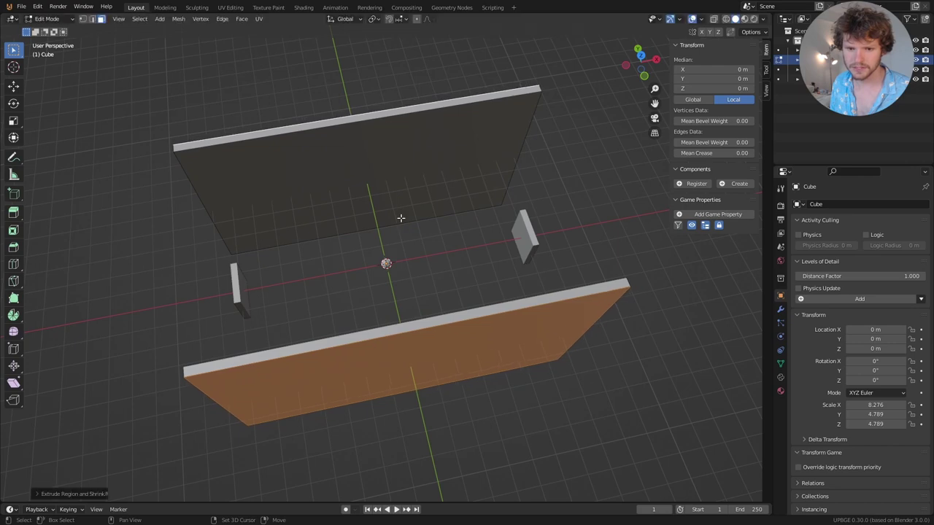
pyautogui.press('Tab')
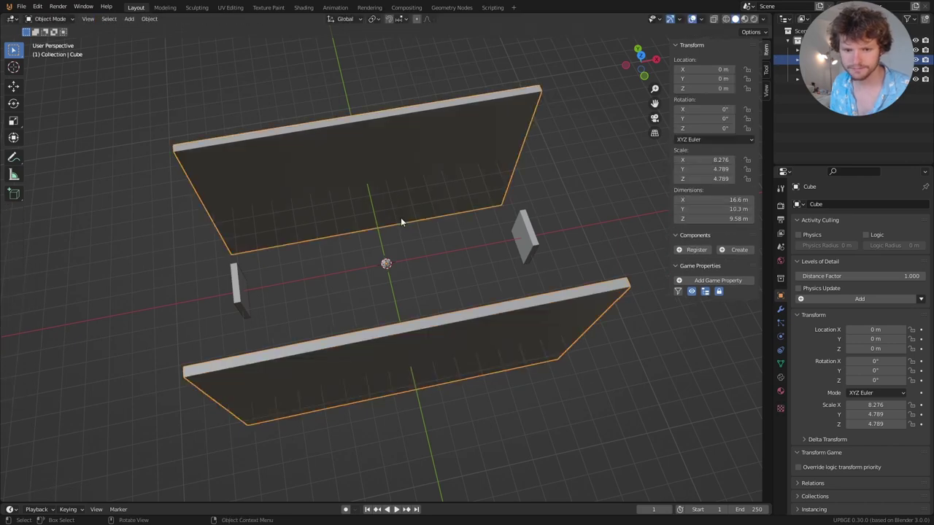
# Step: From Top view, shorten the walls along X to 14.5 m wide
pyautogui.click(647, 62)
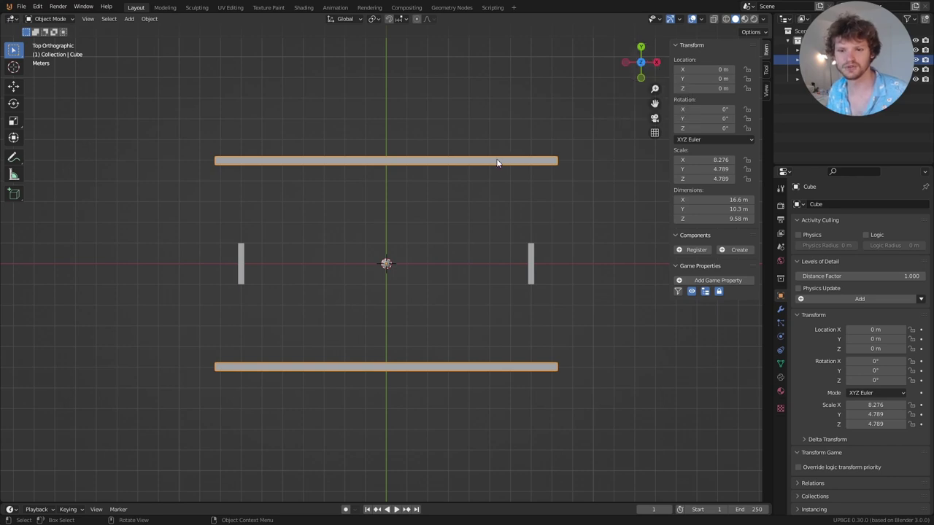
pyautogui.press('s')
pyautogui.press('x')
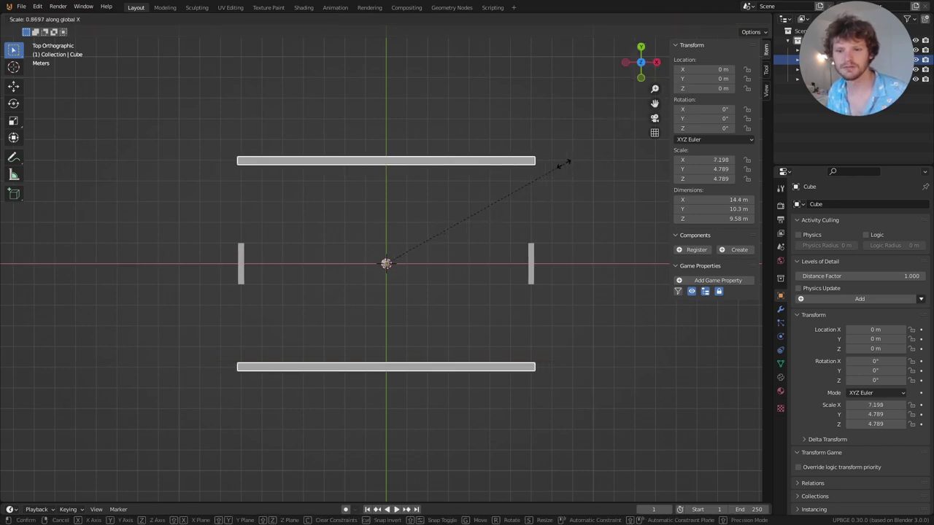
pyautogui.click(566, 163)
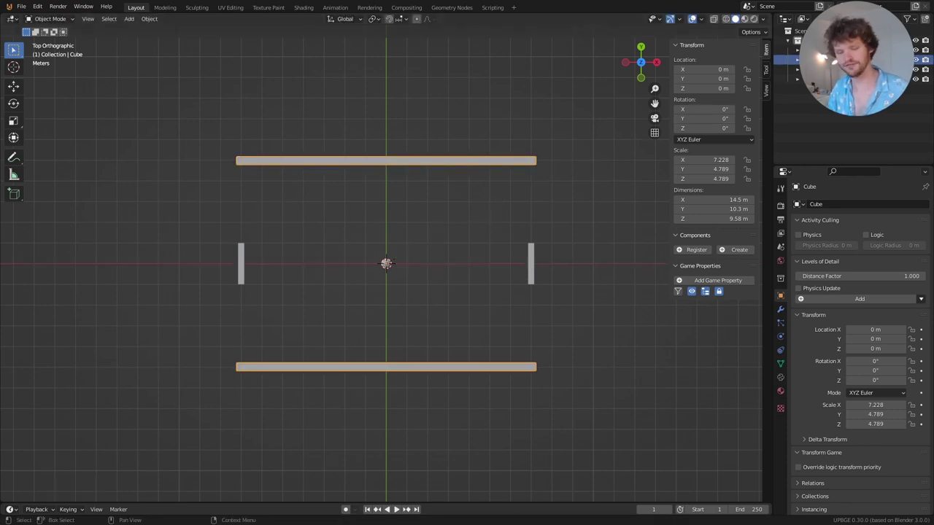
# Step: Rename the walls object to 'stage' and the sphere to 'ball'
pyautogui.click(799, 79)
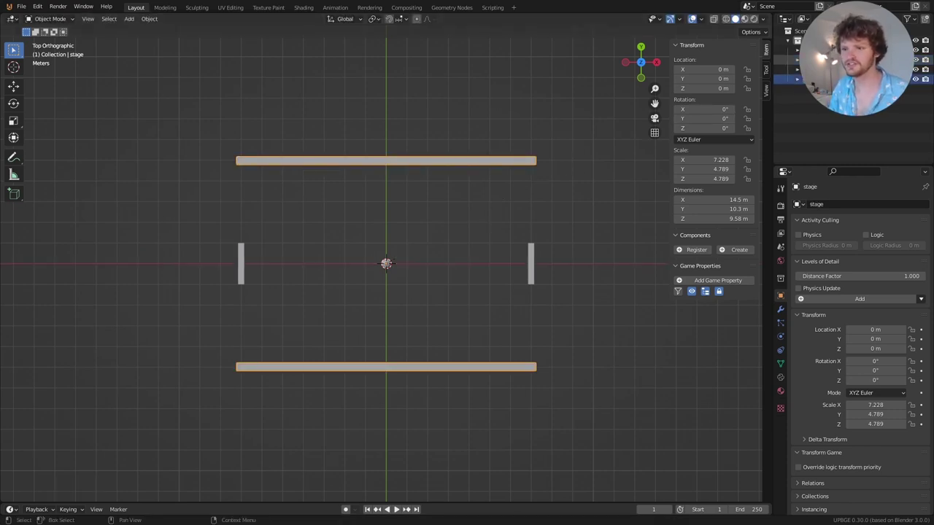
pyautogui.click(799, 70)
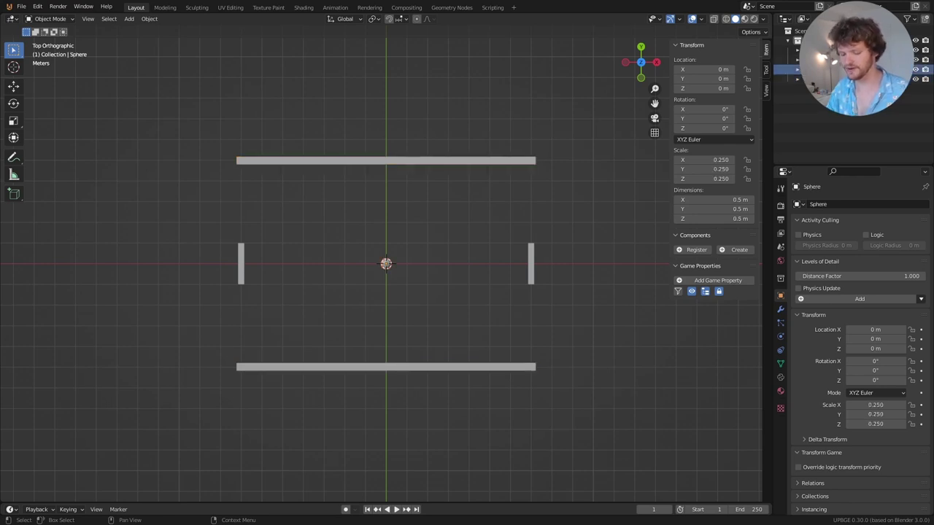
pyautogui.click(799, 49)
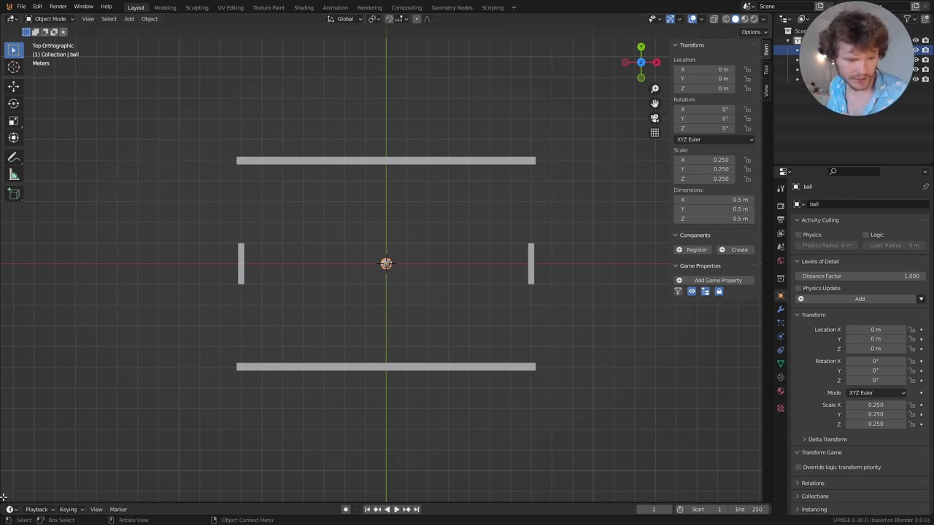
# Step: Split a lower area off the viewport and set it to the Logic Node Editor
pyautogui.moveTo(3, 499); pyautogui.dragTo(37, 310)
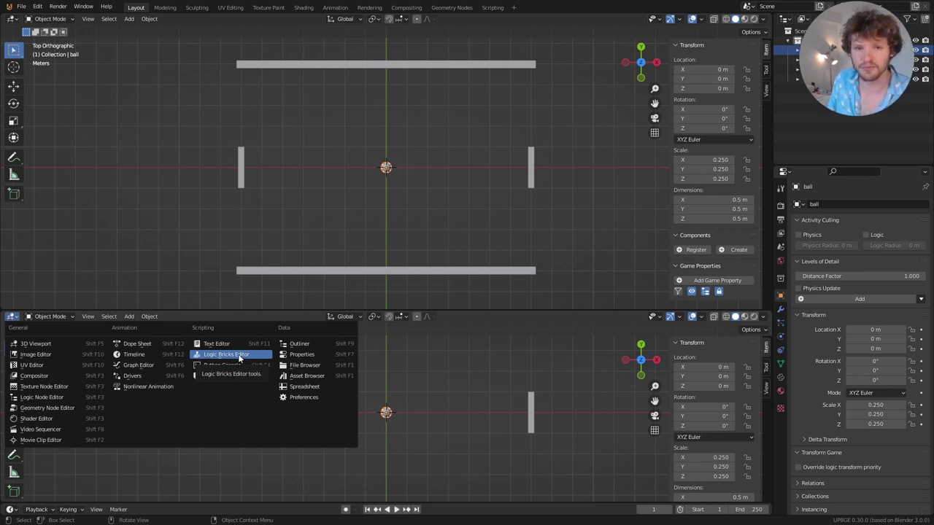
pyautogui.click(40, 398)
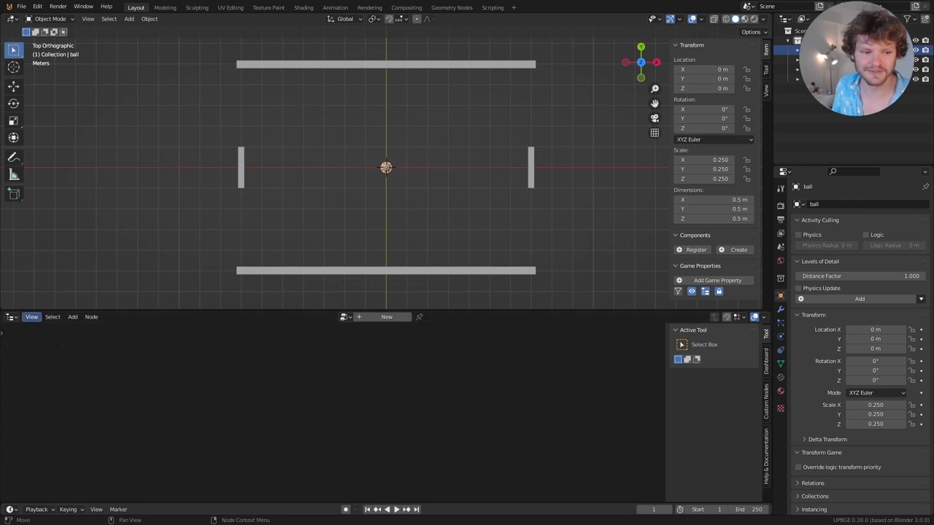
pyautogui.click(11, 317)
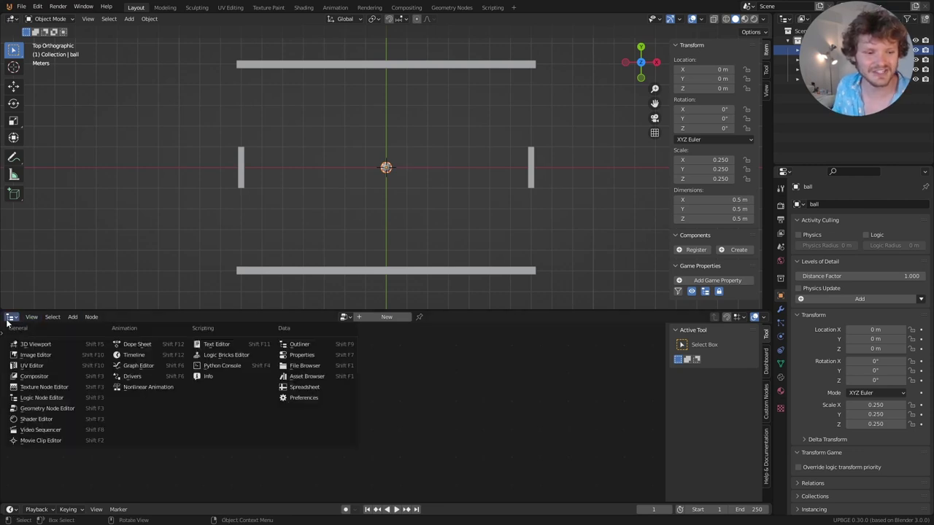
pyautogui.click(47, 401)
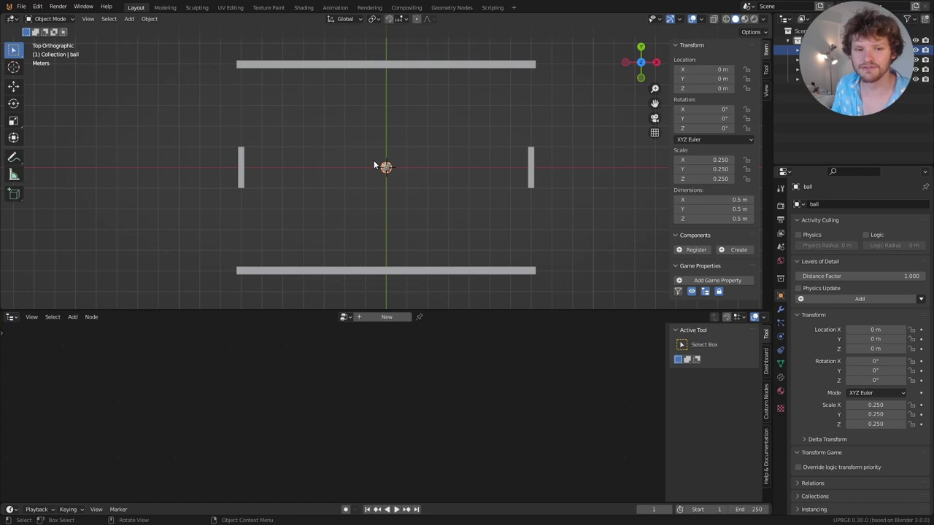
# Step: Select the player paddle and create a new logic node tree named 'player'
pyautogui.click(243, 158)
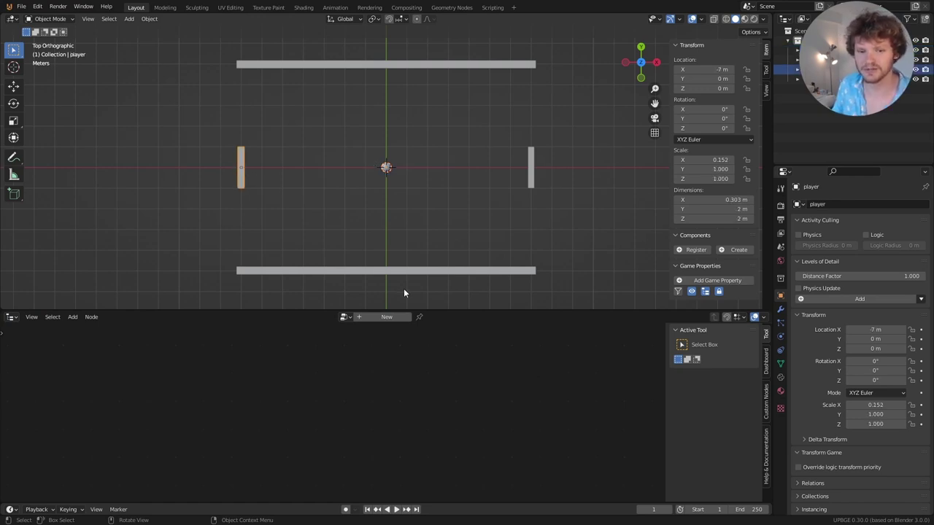
pyautogui.click(387, 317)
pyautogui.click(370, 317)
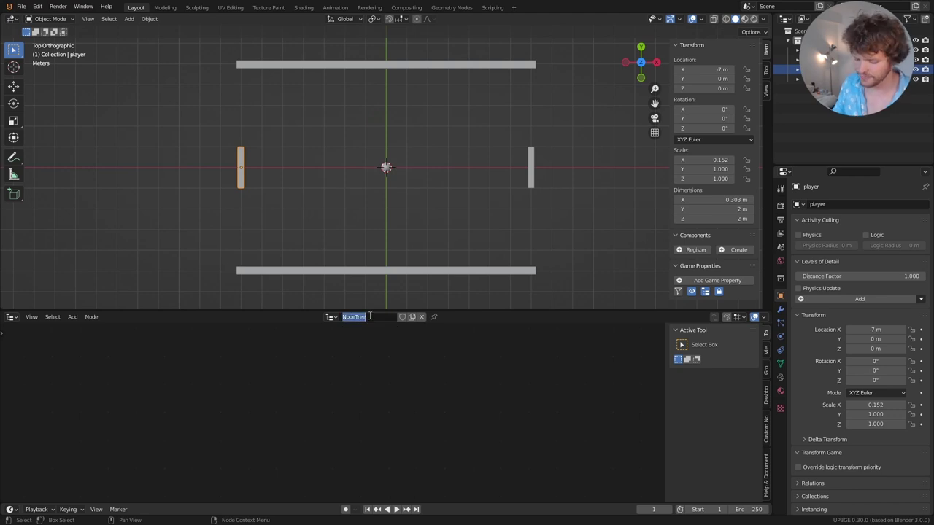
pyautogui.write('player')
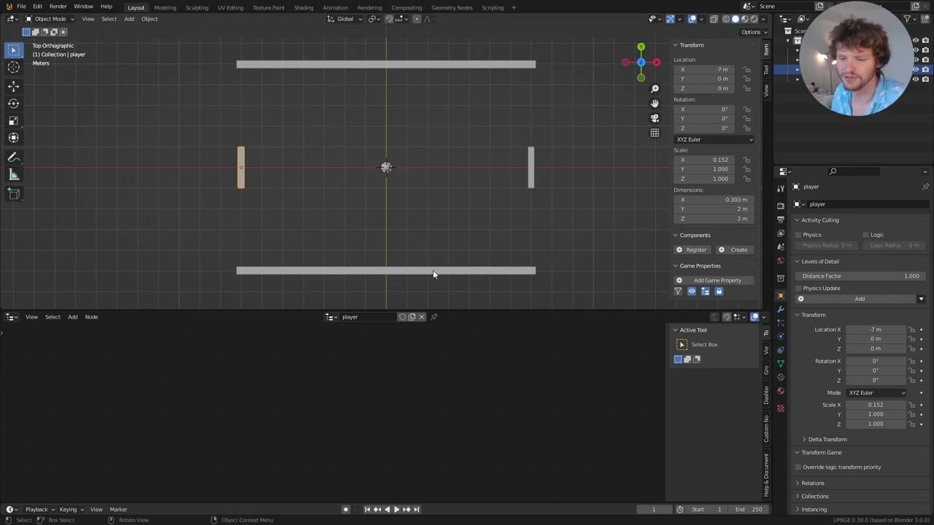
# Step: Apply the 'player' tree to the selected paddle from the logic nodes dashboard
pyautogui.click(780, 379)
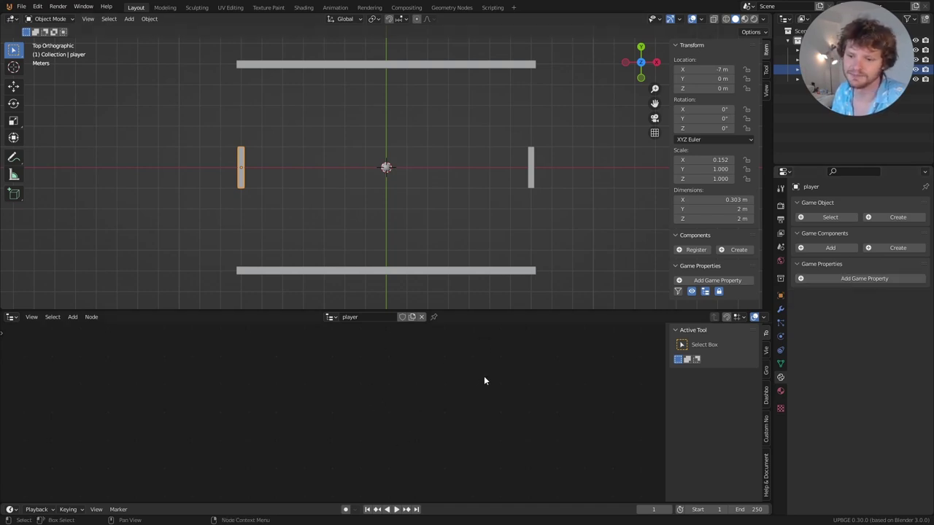
pyautogui.click(764, 395)
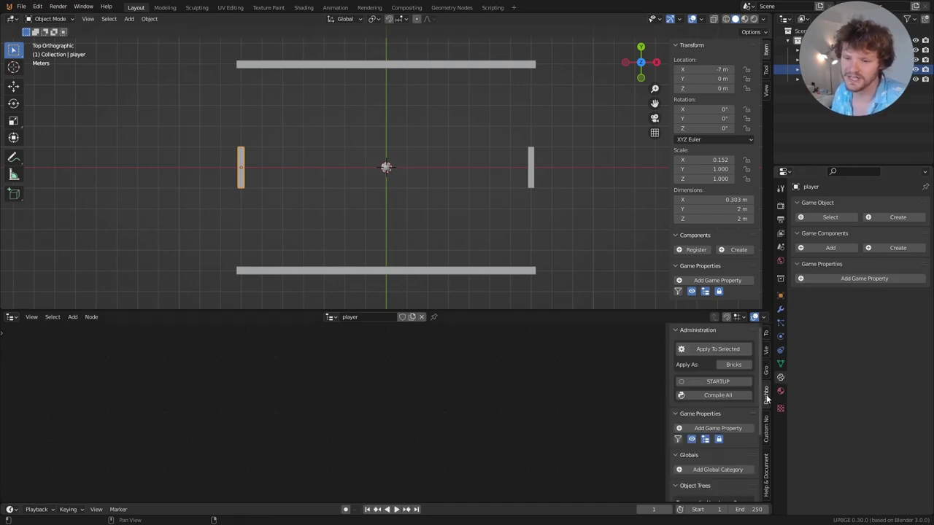
pyautogui.click(713, 350)
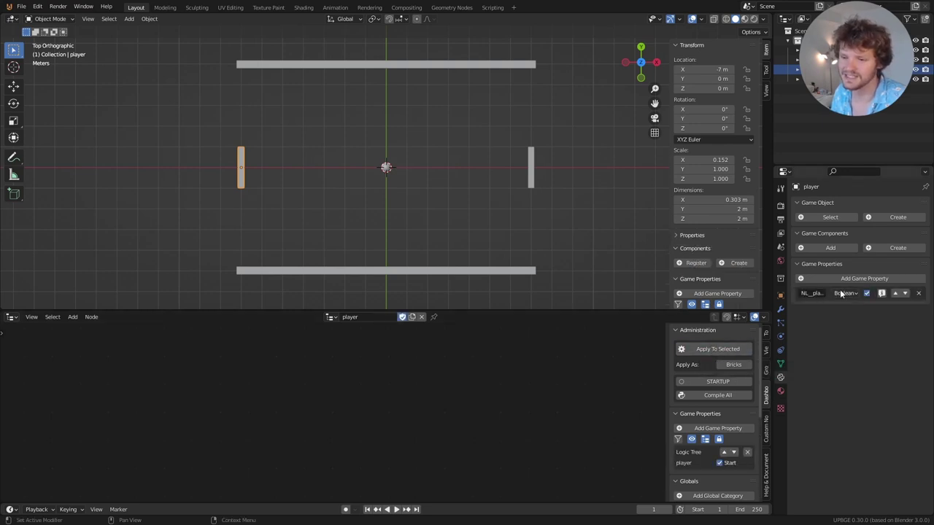